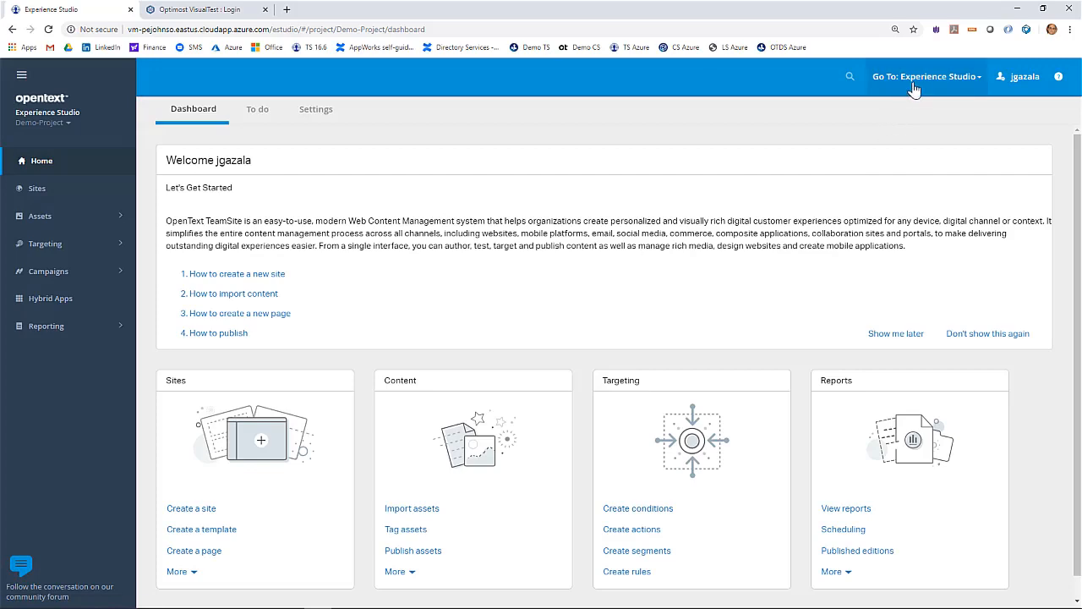
Switch to the Administration console and test the connection of the Optimost connector
{"action": "left_click", "coordinate": [921, 77]}
{"action": "left_click", "coordinate": [923, 130]}
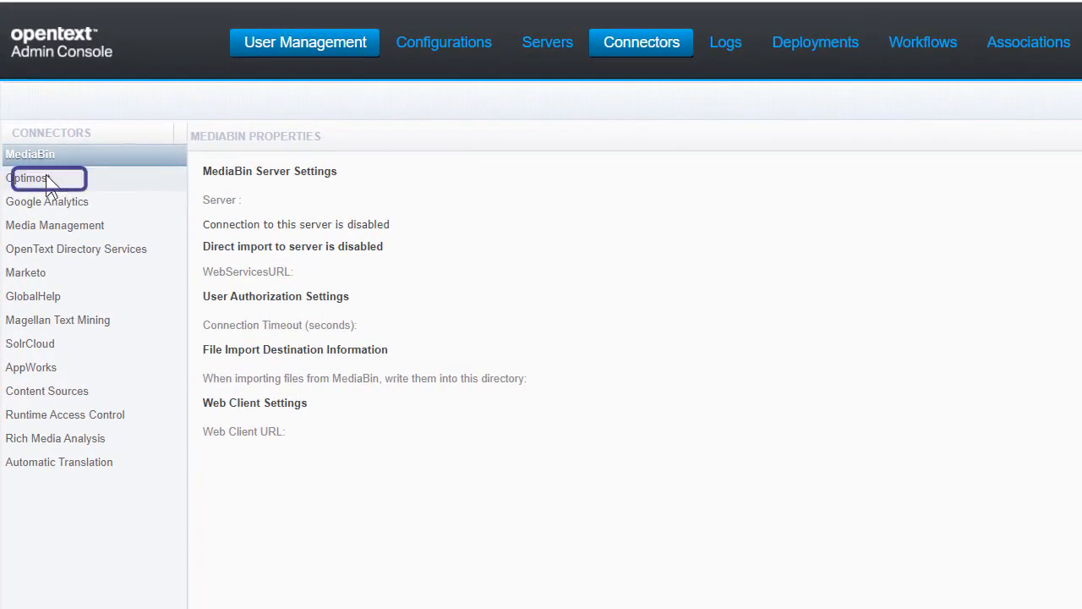
{"action": "left_click", "coordinate": [47, 178]}
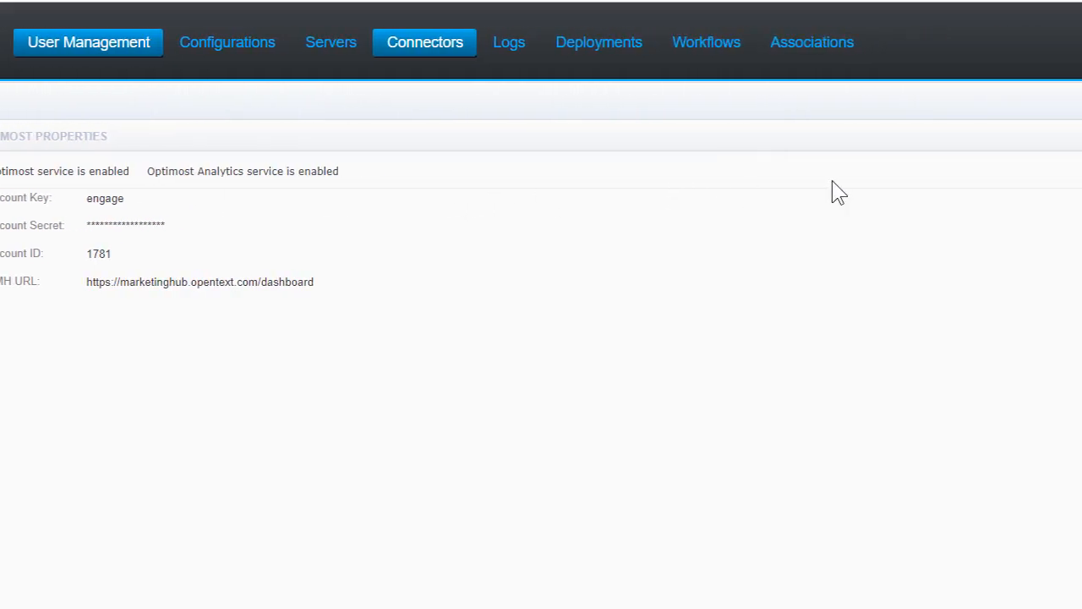
{"action": "left_click", "coordinate": [1046, 116]}
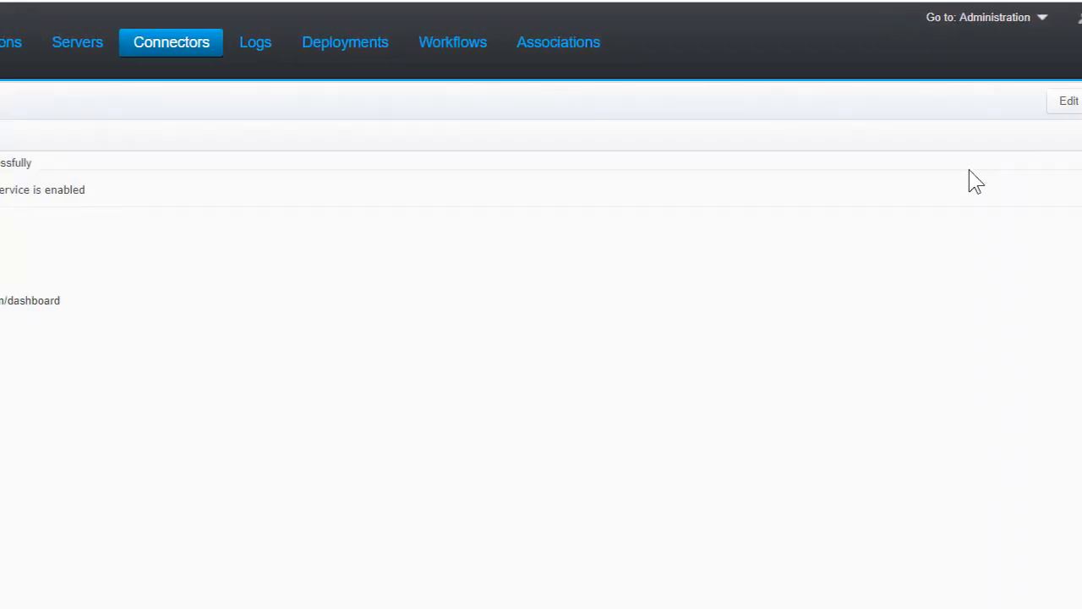
{"action": "left_click_drag", "start_coordinate": [225, 163], "coordinate": [326, 169]}
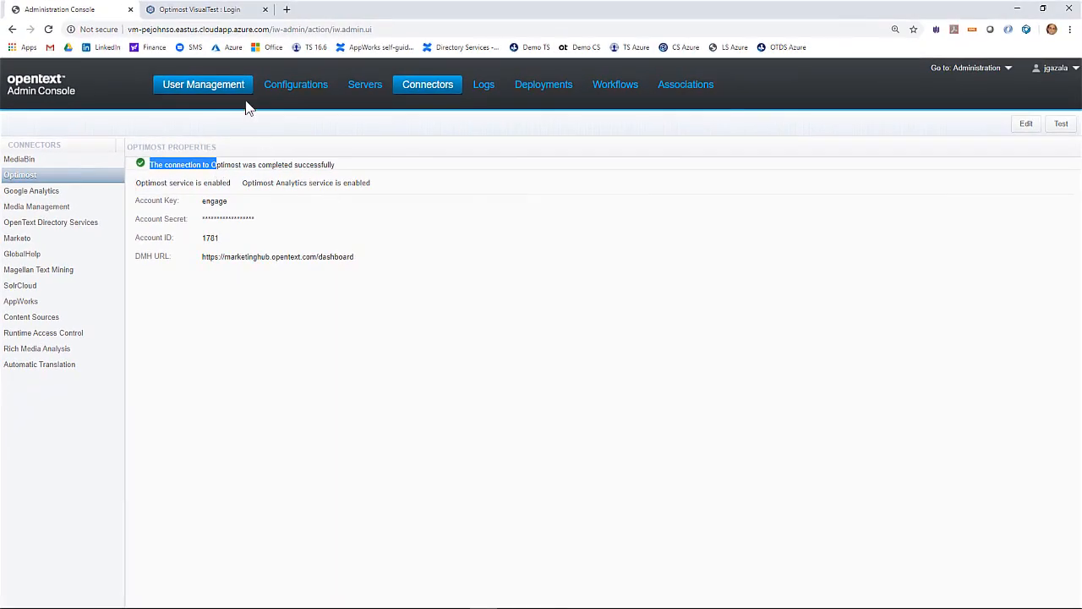
Switch to Optimost VisualTest, log in to the demo account, and open the audience list
{"action": "left_click", "coordinate": [227, 10]}
{"action": "left_click", "coordinate": [529, 256]}
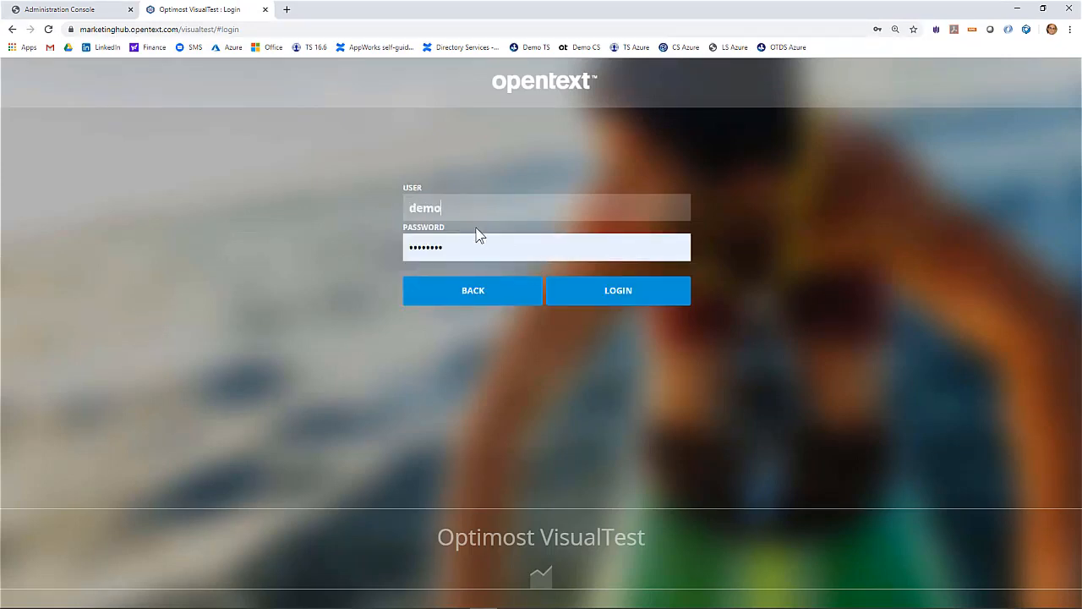
{"action": "left_click", "coordinate": [611, 296]}
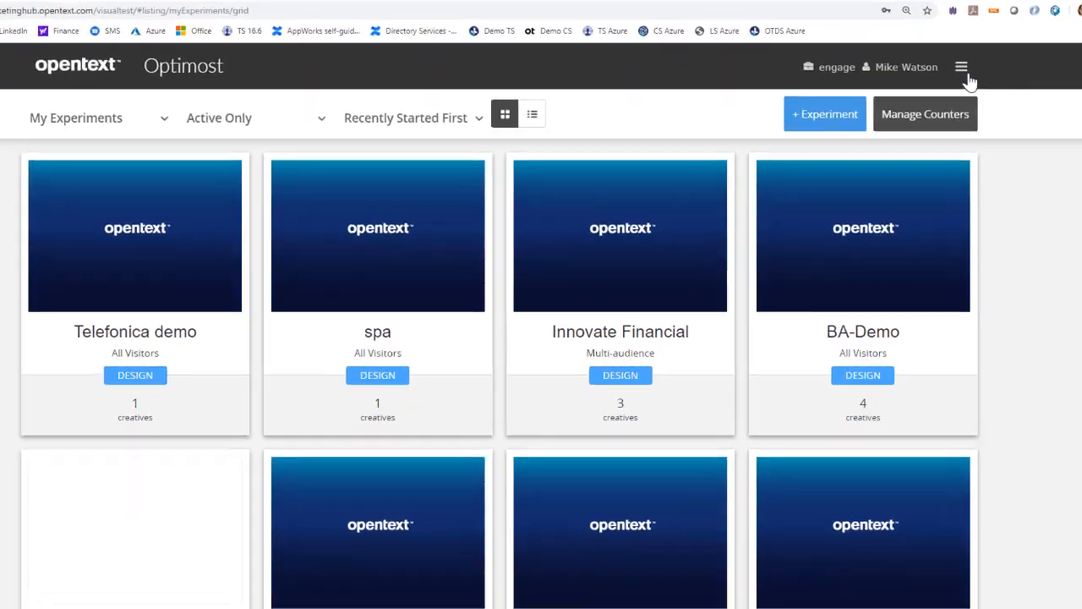
{"action": "left_click", "coordinate": [945, 80]}
{"action": "left_click", "coordinate": [905, 159]}
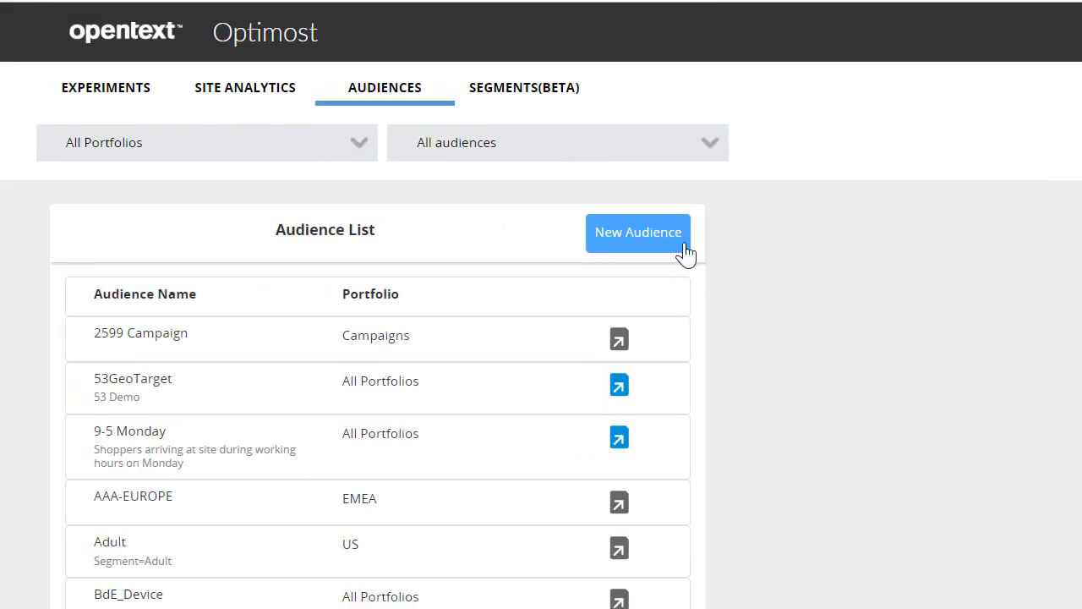
Start a new audience named "Card Members - Gold" with the description "Credit card - gold level"
{"action": "left_click", "coordinate": [683, 245]}
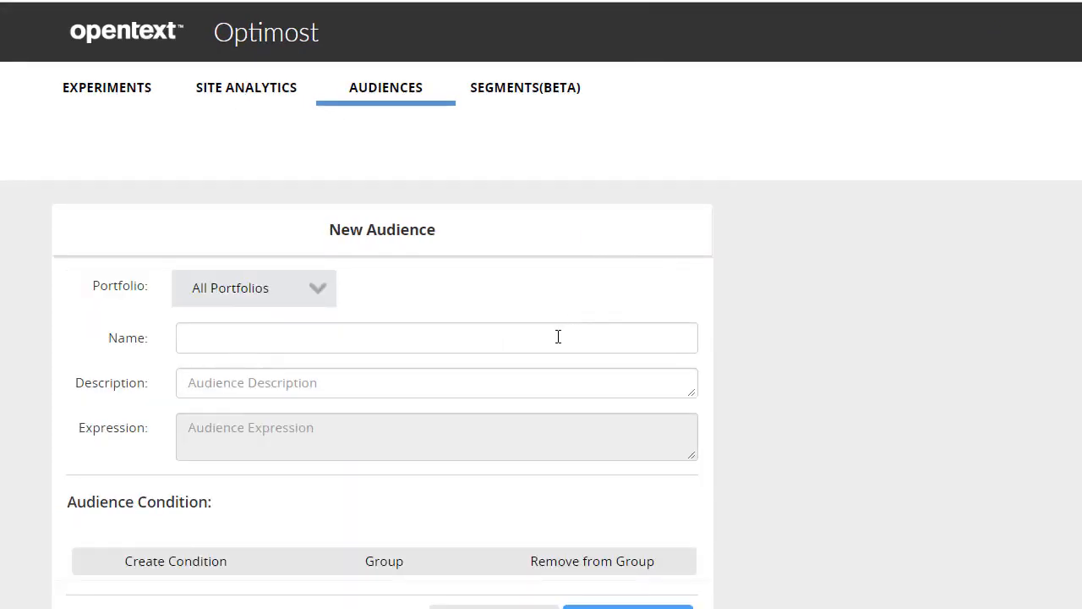
{"action": "left_click", "coordinate": [557, 339]}
{"action": "type", "text": "Card Members - Gold"}
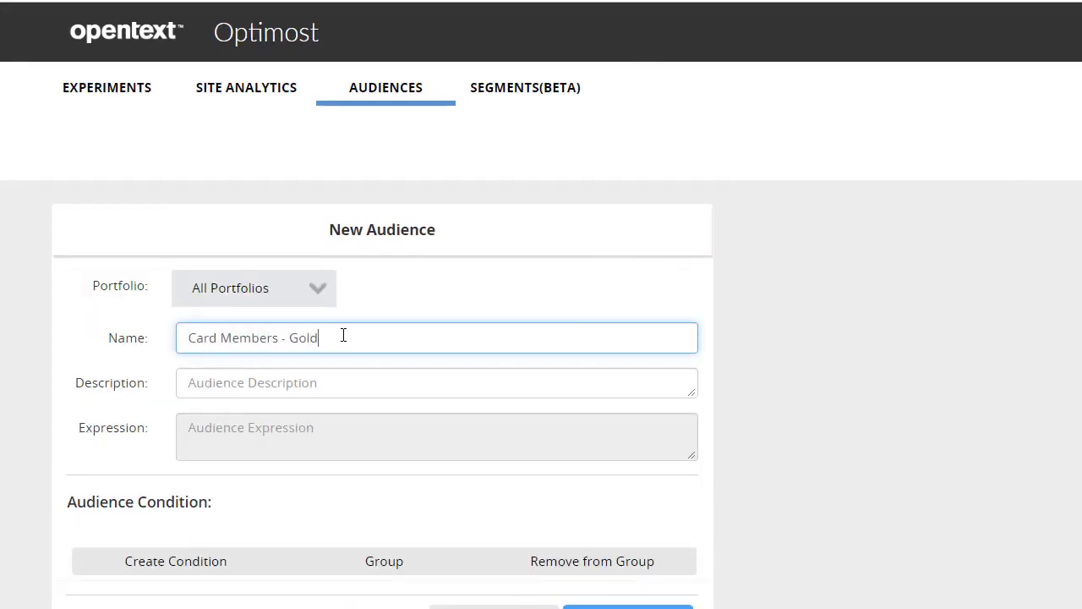
{"action": "left_click", "coordinate": [339, 387]}
{"action": "type", "text": "Credit card - gold level"}
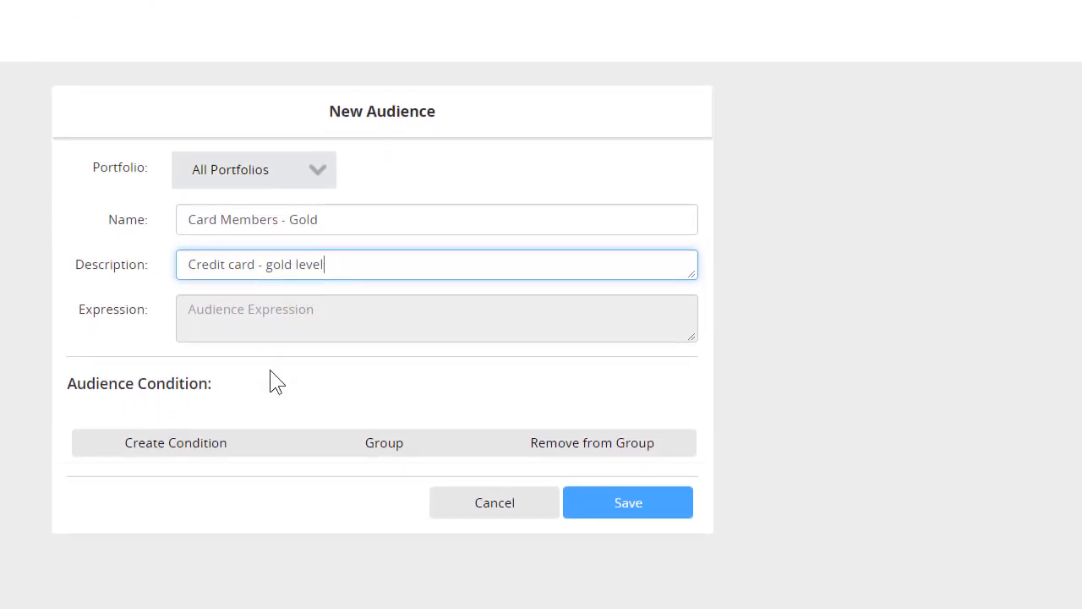
Start a new audience condition and review the options offered by each condition type, from Cookies through Custom
{"action": "left_click", "coordinate": [188, 445]}
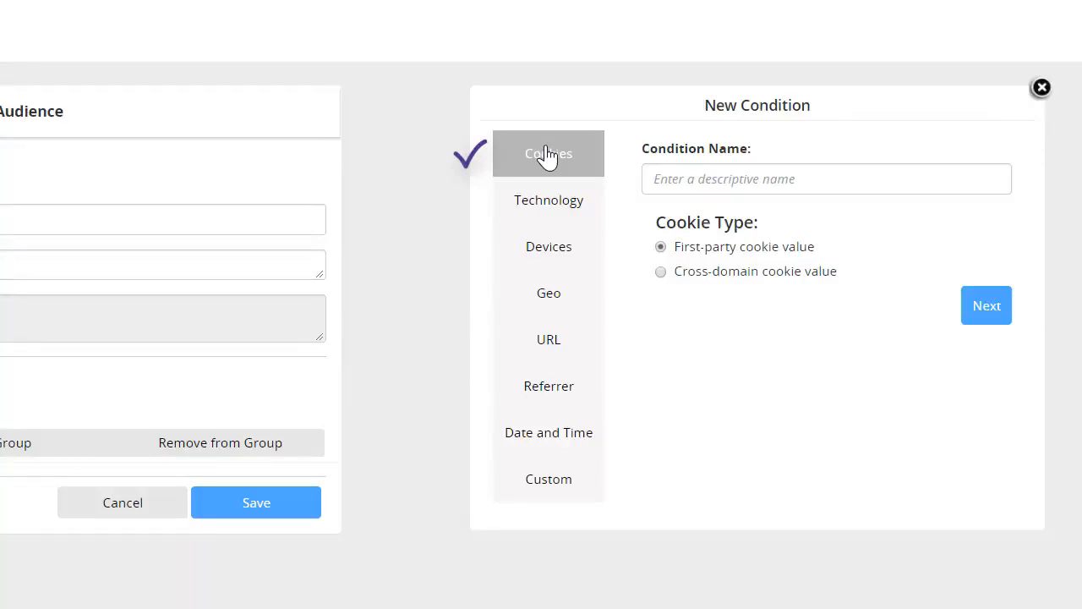
{"action": "left_click", "coordinate": [562, 211]}
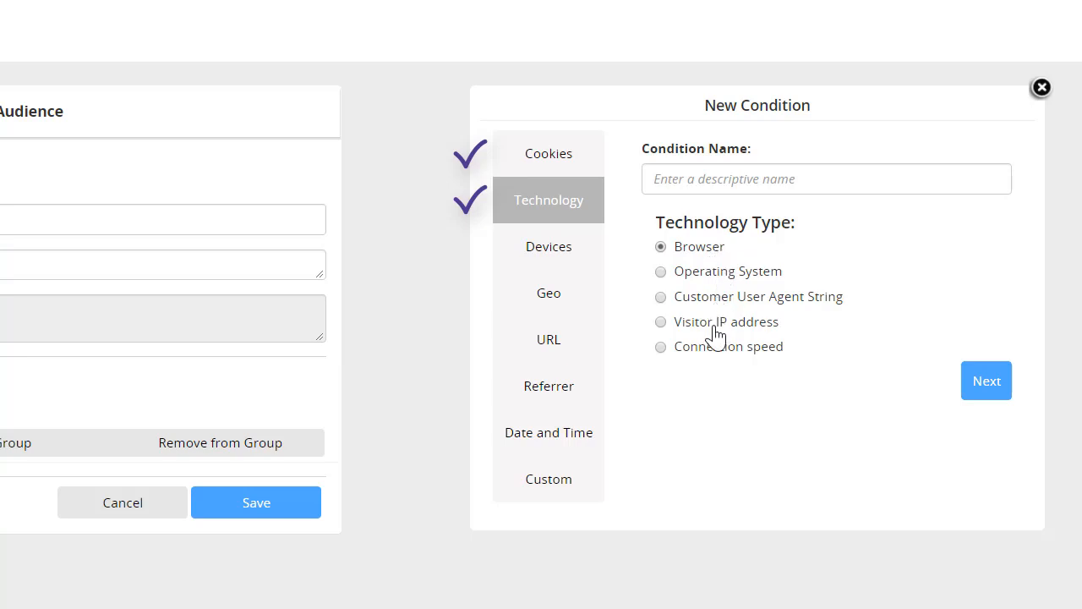
{"action": "left_click", "coordinate": [558, 253]}
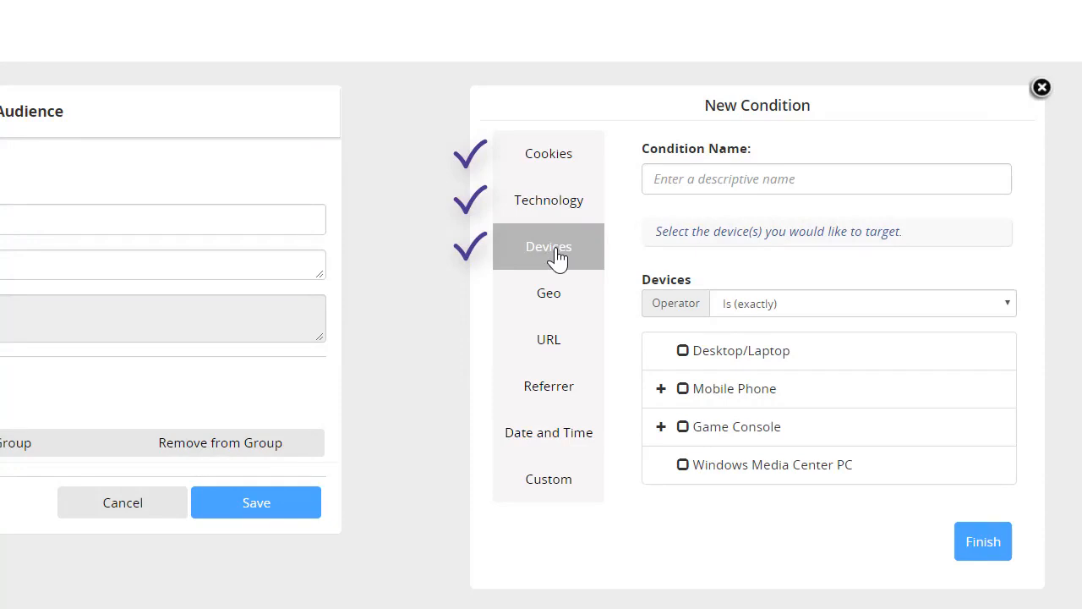
{"action": "left_click", "coordinate": [549, 298]}
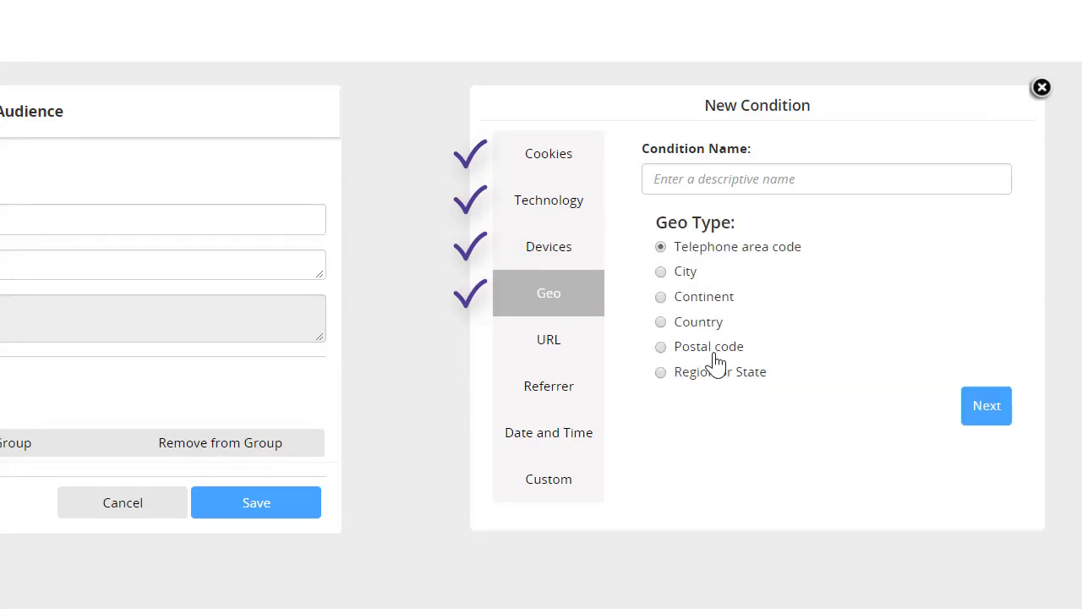
{"action": "left_click", "coordinate": [554, 346]}
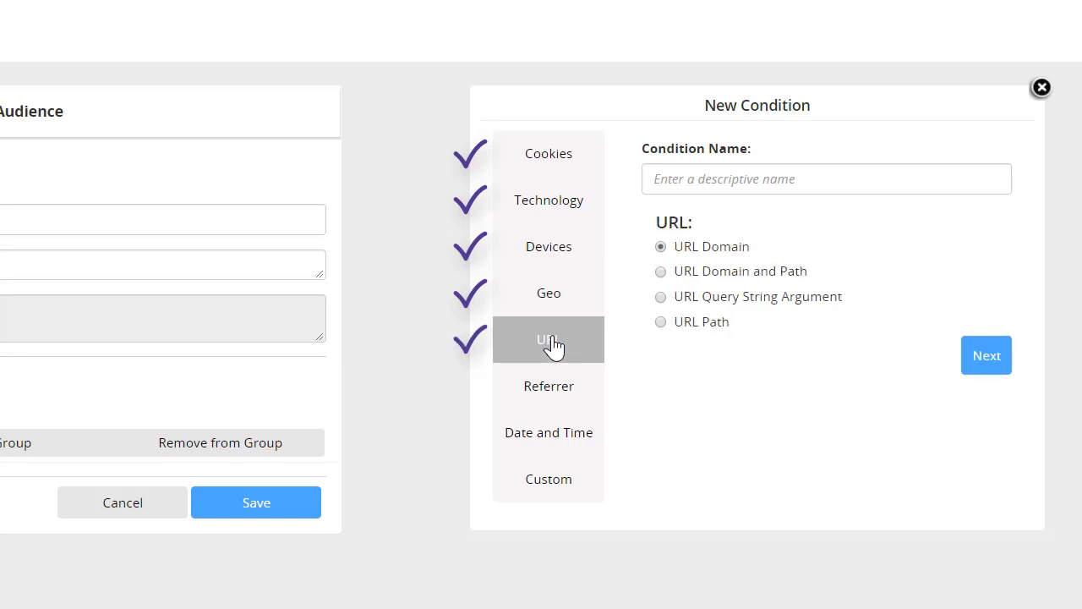
{"action": "left_click", "coordinate": [554, 390]}
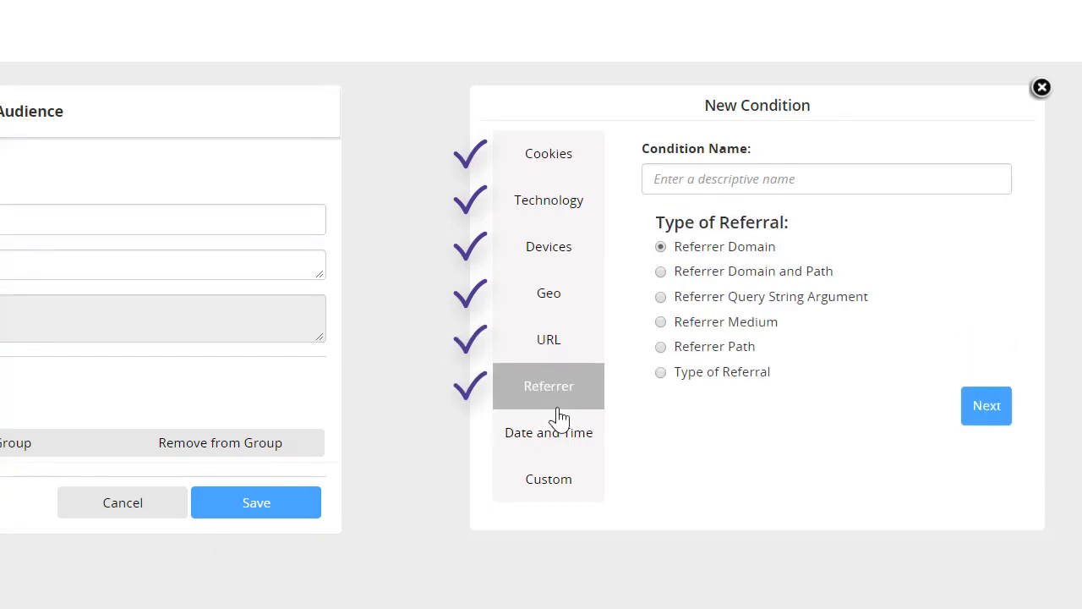
{"action": "left_click", "coordinate": [557, 433]}
{"action": "left_click", "coordinate": [560, 495]}
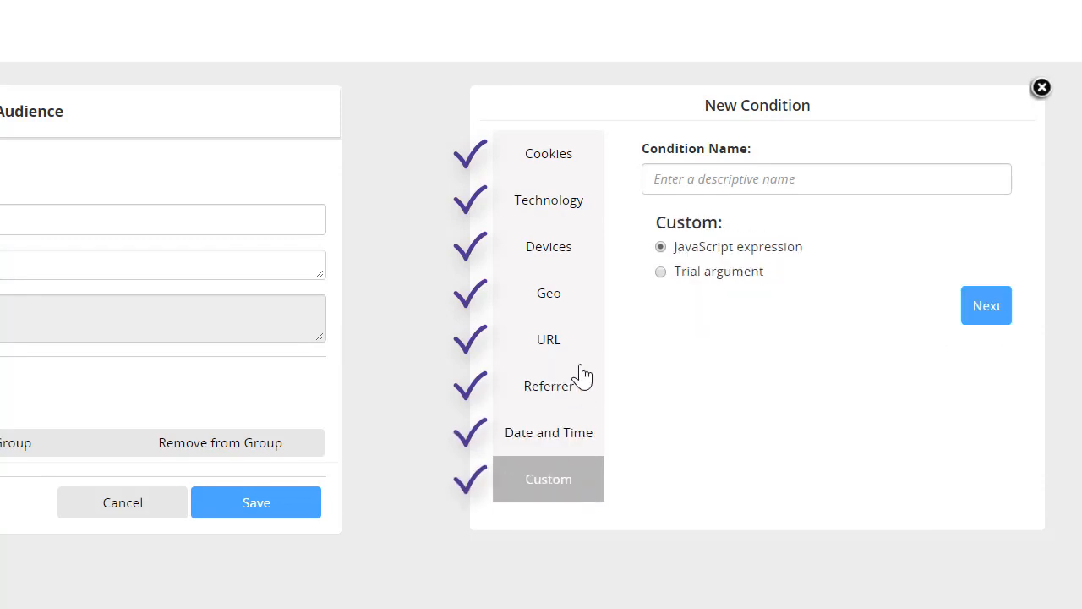
Create a first-party cookie condition named "isGoldMemeber" that requires the cookie "card-level-cookie" to be exactly "gold"
{"action": "left_click", "coordinate": [548, 155]}
{"action": "left_click", "coordinate": [660, 177]}
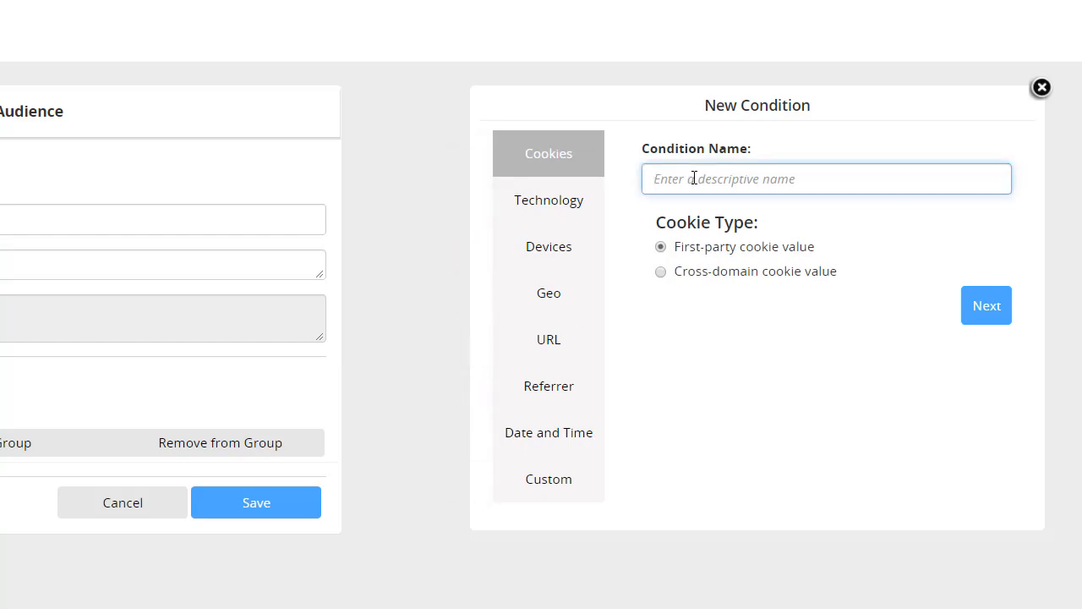
{"action": "type", "text": "isGoldMemeber"}
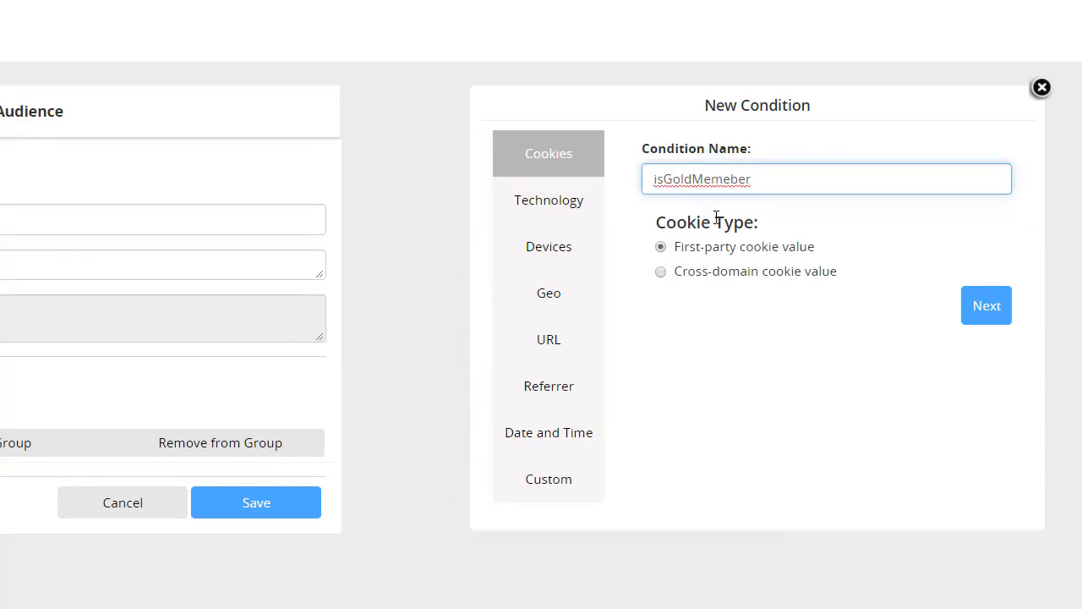
{"action": "left_click", "coordinate": [972, 306]}
{"action": "left_click", "coordinate": [872, 339]}
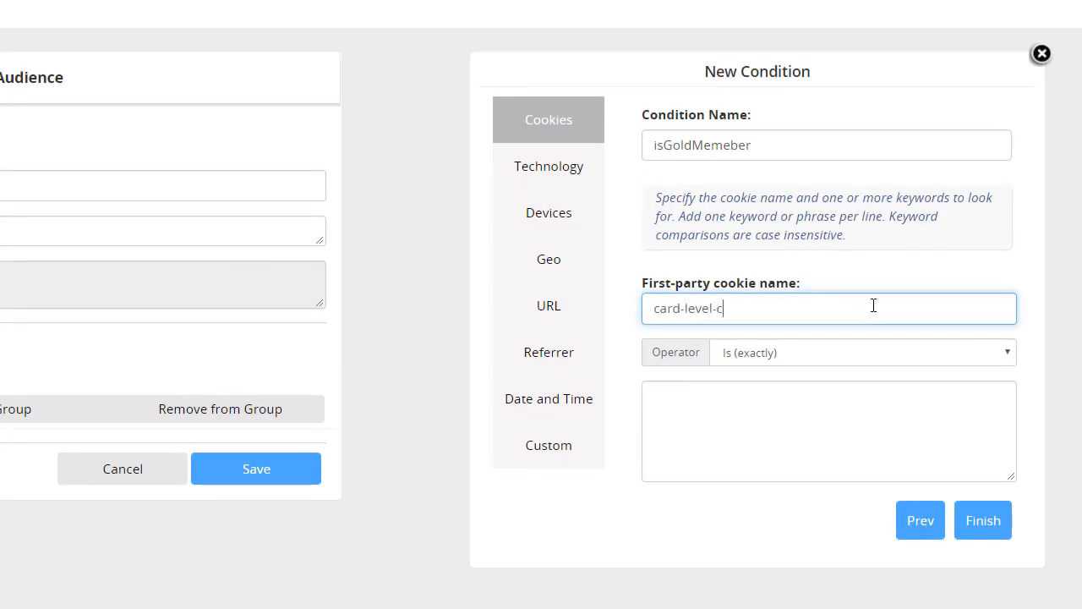
{"action": "left_click", "coordinate": [852, 413]}
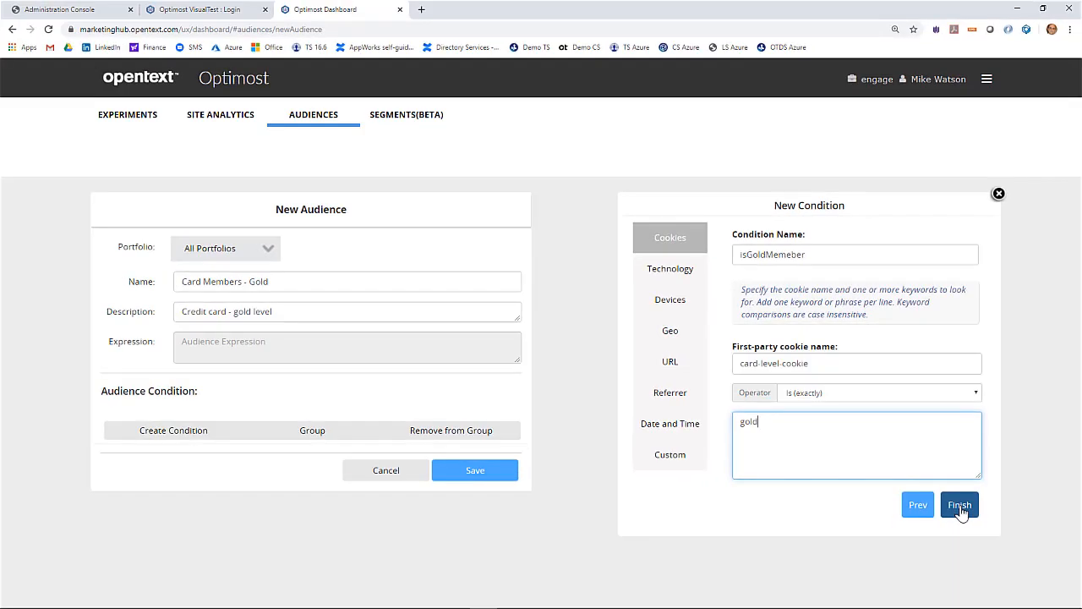
{"action": "left_click", "coordinate": [983, 520]}
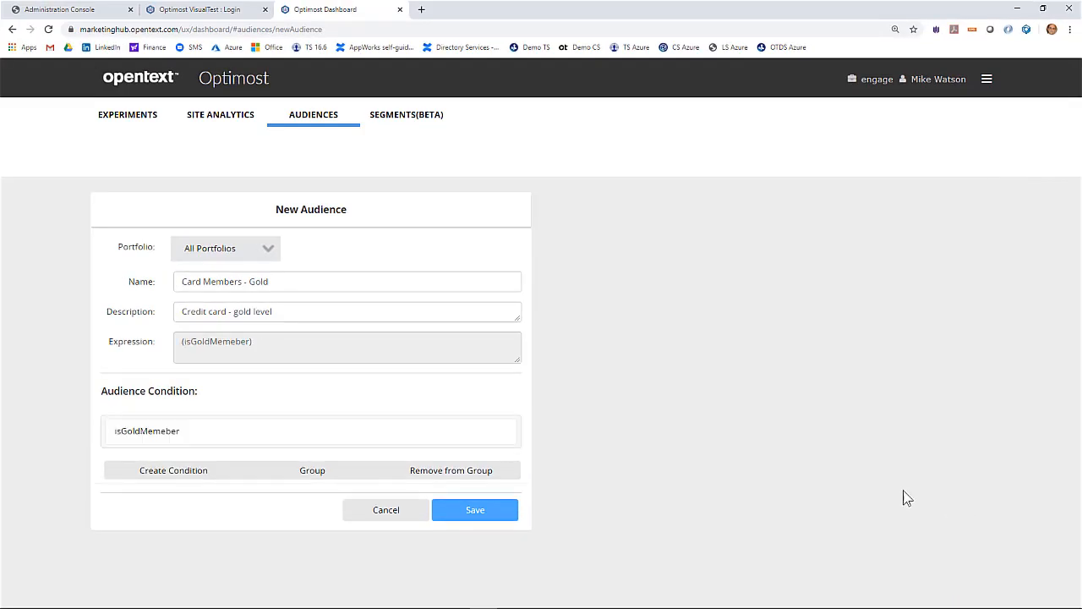
Save the "Card Members - Gold" audience and dismiss both notifications
{"action": "left_click", "coordinate": [497, 514]}
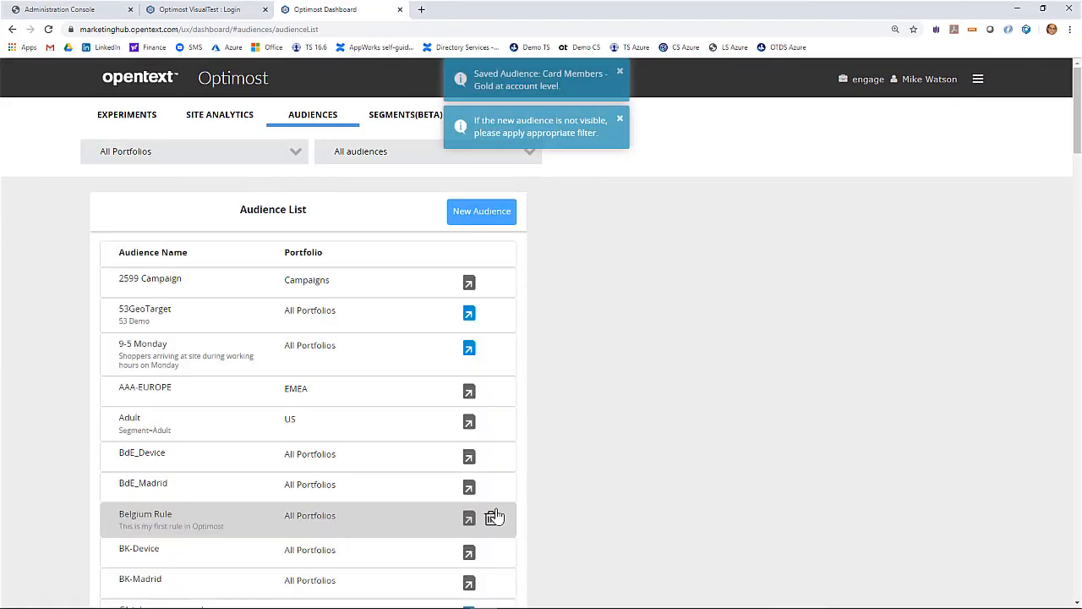
{"action": "left_click", "coordinate": [621, 120]}
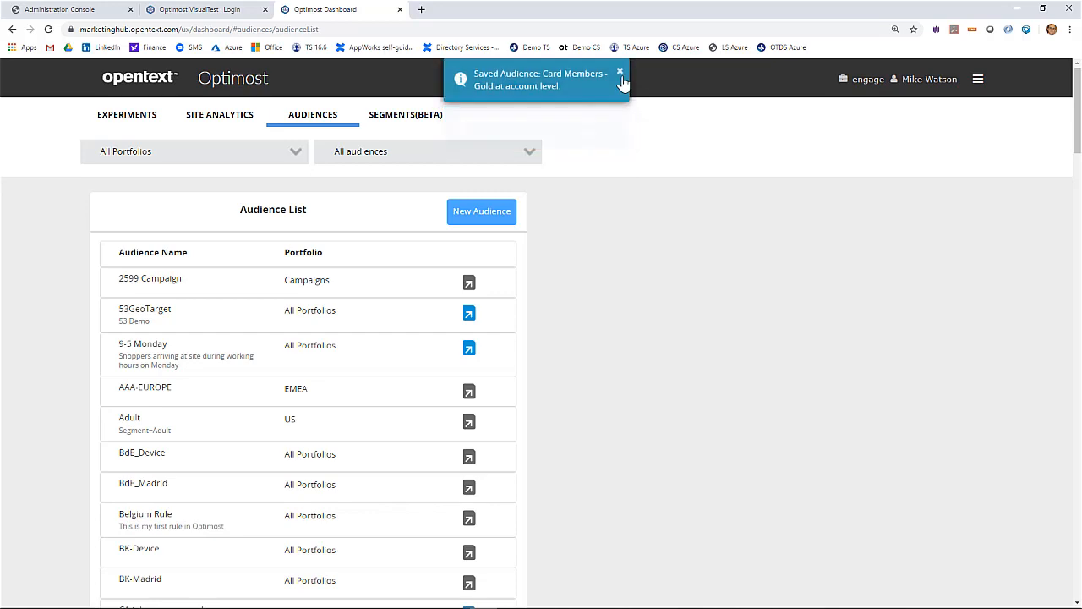
{"action": "left_click", "coordinate": [621, 75]}
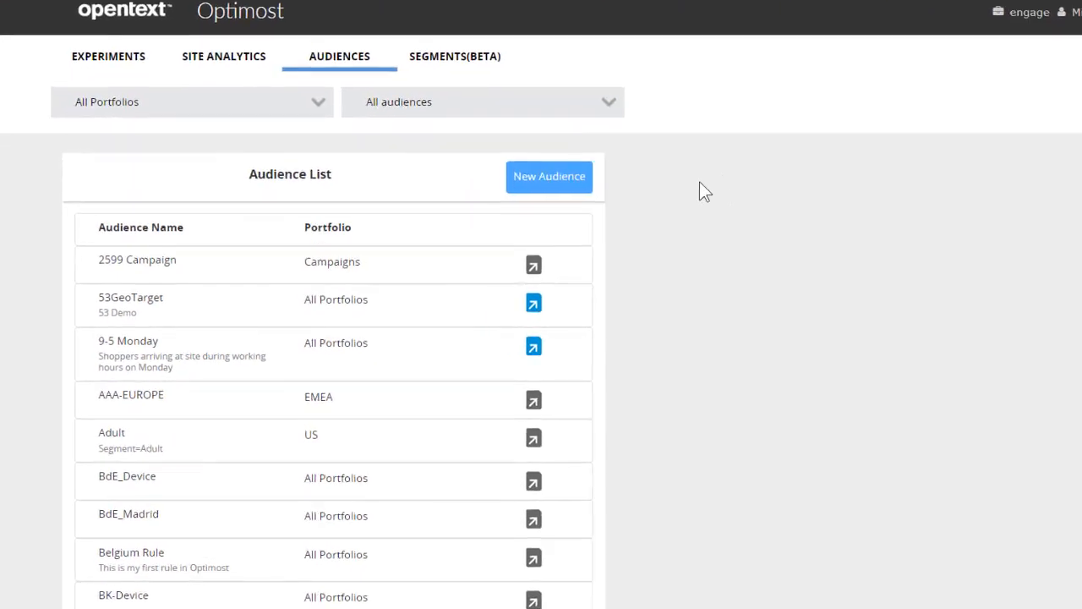
Share the "Card Members - Gold" audience for targeting outside Optimost
{"action": "scroll", "coordinate": [770, 166], "scroll_direction": "down", "scroll_amount": 5}
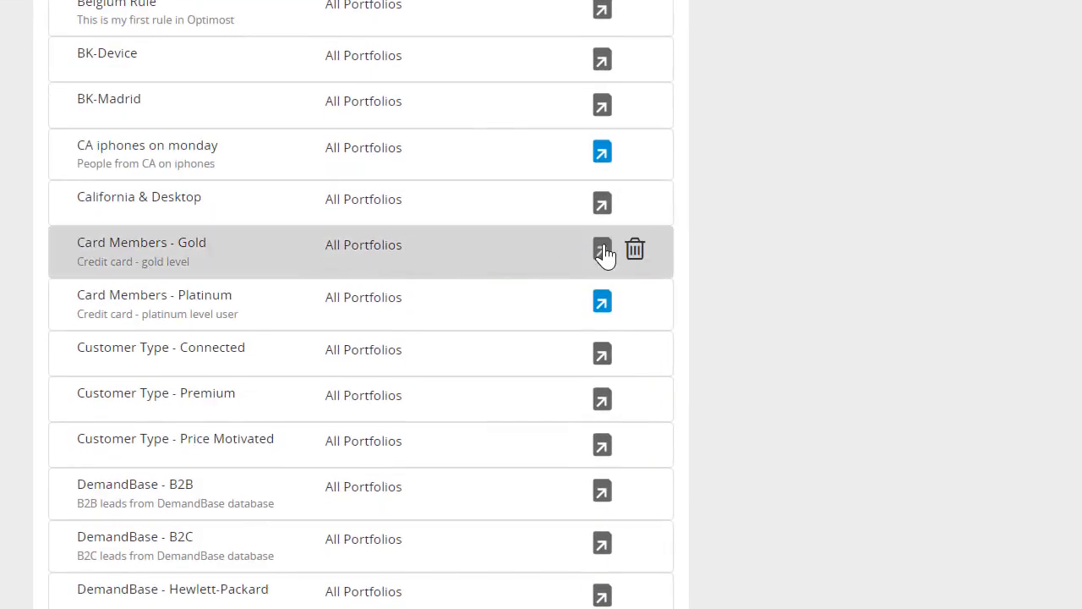
{"action": "left_click", "coordinate": [604, 250]}
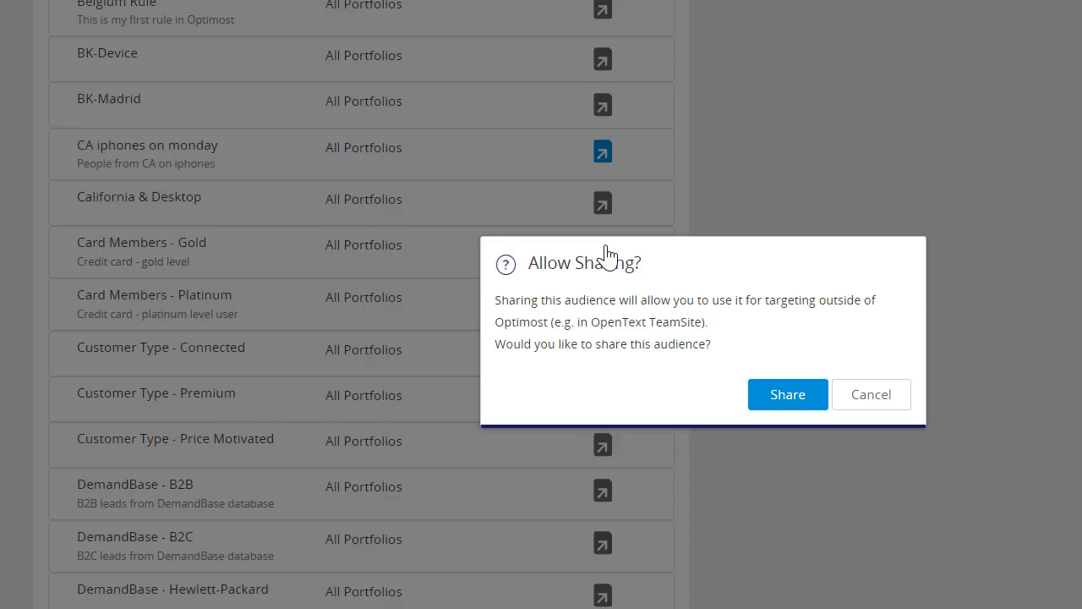
{"action": "left_click", "coordinate": [788, 395]}
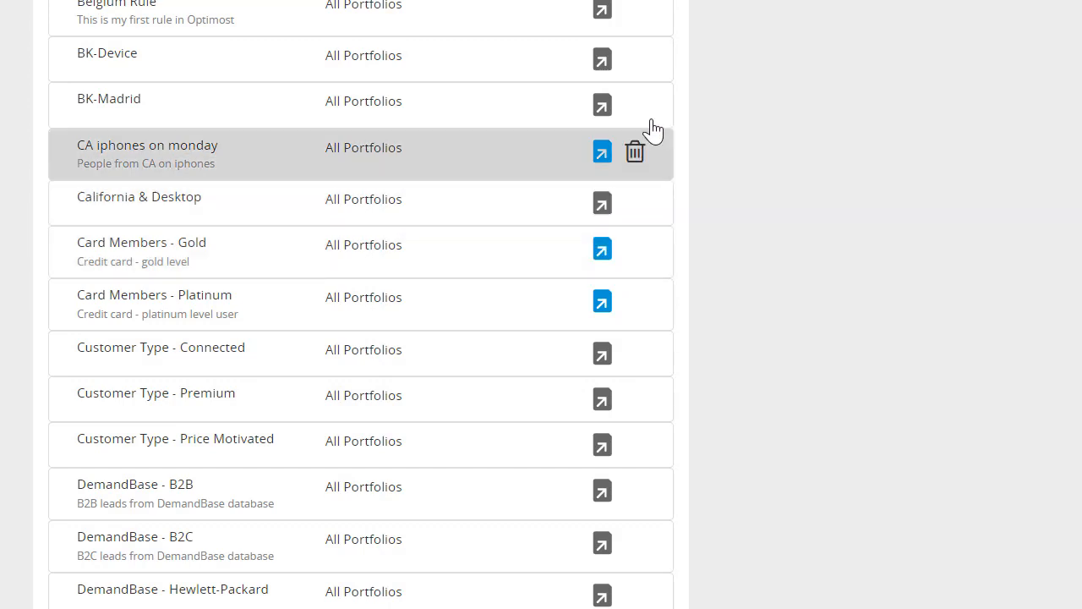
Filter the audience list to display only shared audiences
{"action": "scroll", "coordinate": [702, 144], "scroll_direction": "up", "scroll_amount": 7}
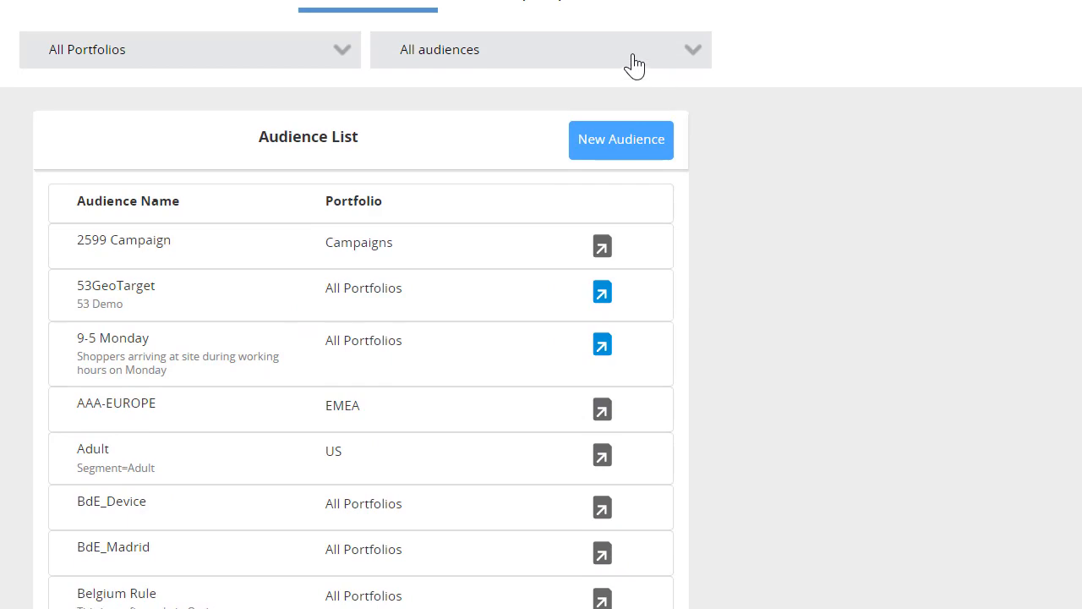
{"action": "left_click", "coordinate": [633, 65]}
{"action": "left_click", "coordinate": [527, 126]}
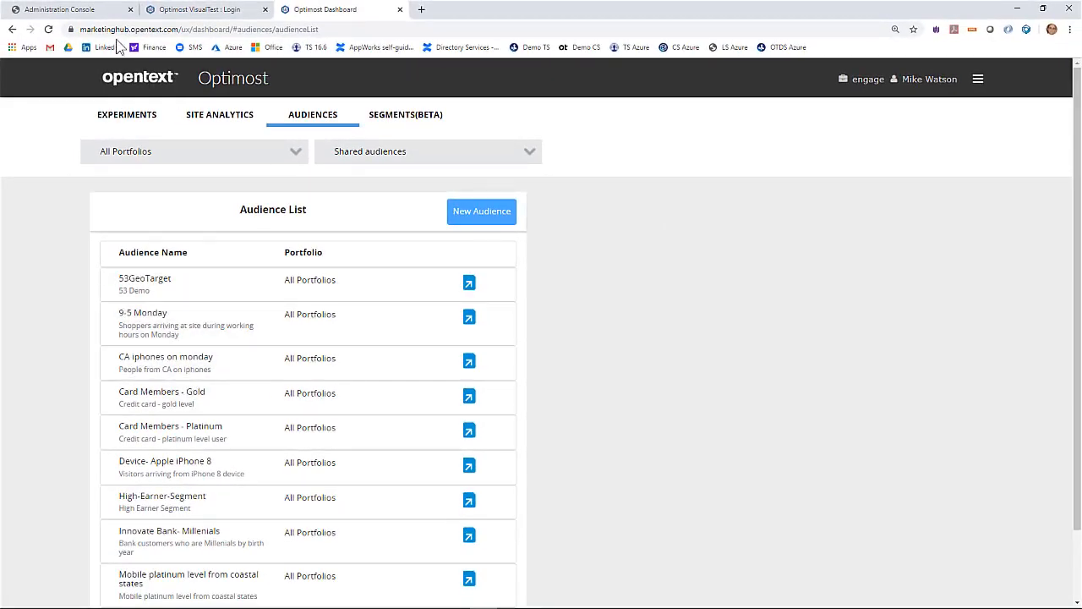
Switch to the Administration console and go from there to Experience Studio
{"action": "left_click", "coordinate": [103, 12]}
{"action": "left_click", "coordinate": [966, 68]}
{"action": "left_click", "coordinate": [966, 78]}
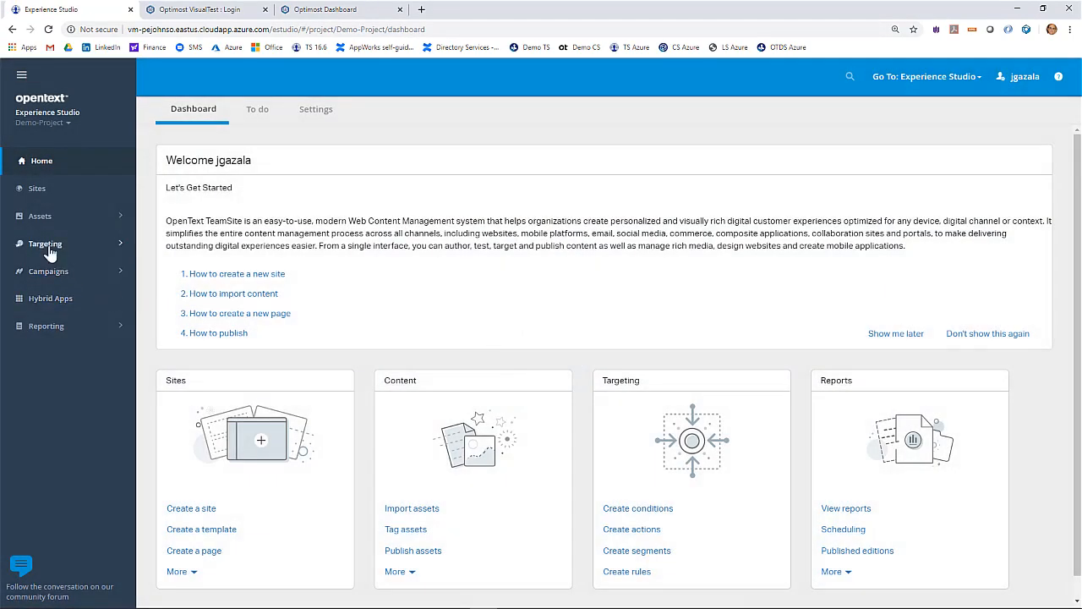
Go to the targeting segments and display the cloud segments of the Credit Cards Segments folder
{"action": "left_click", "coordinate": [49, 248]}
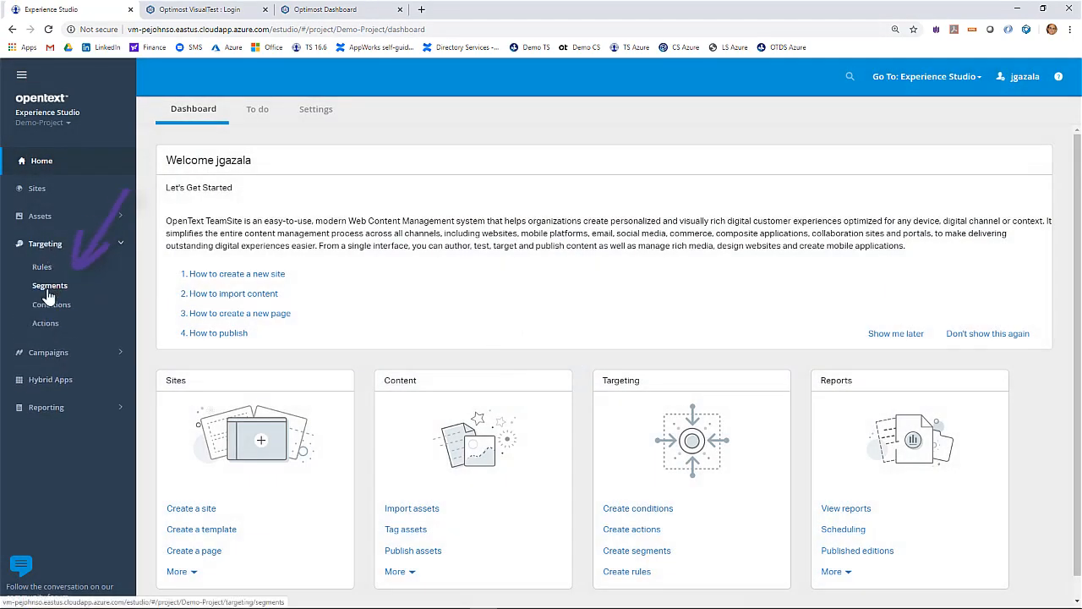
{"action": "left_click", "coordinate": [49, 290]}
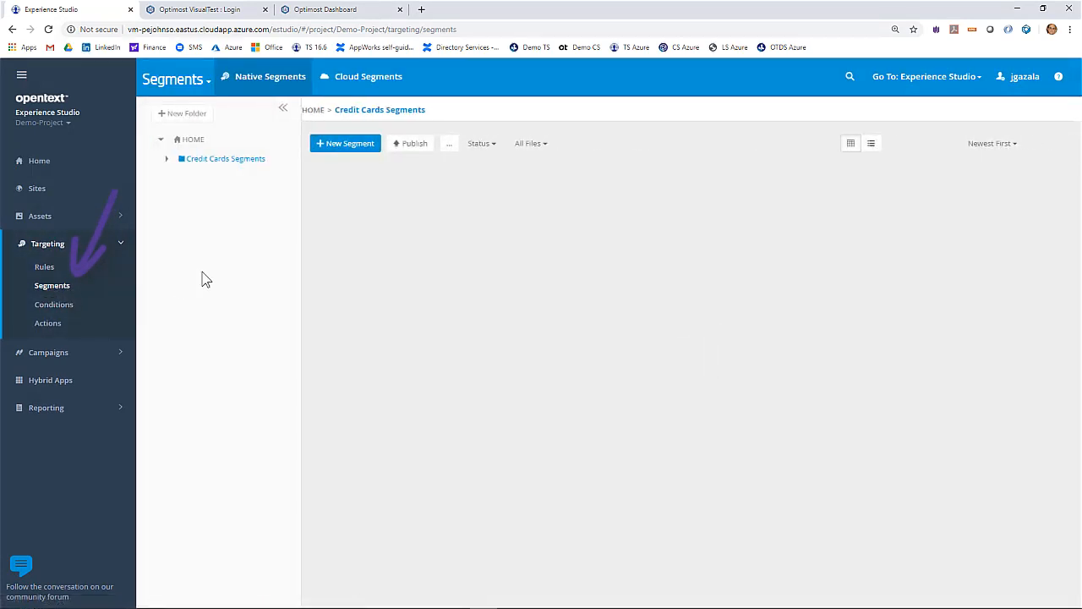
{"action": "left_click", "coordinate": [365, 78]}
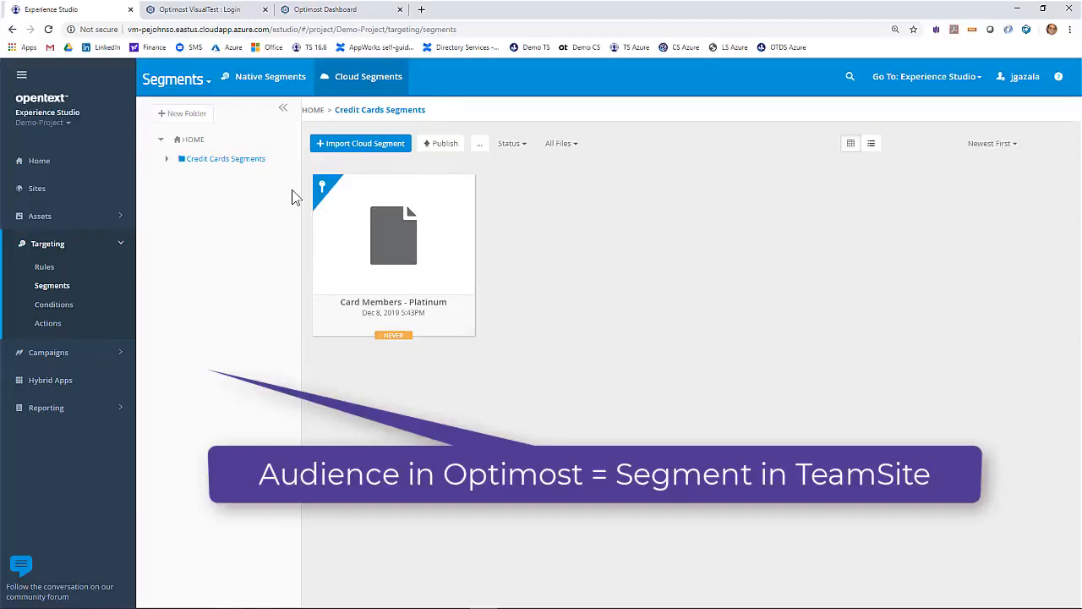
Import the "Card Members - Gold" and "Mobile Users" audiences as cloud segments and dismiss the notification
{"action": "left_click", "coordinate": [372, 144]}
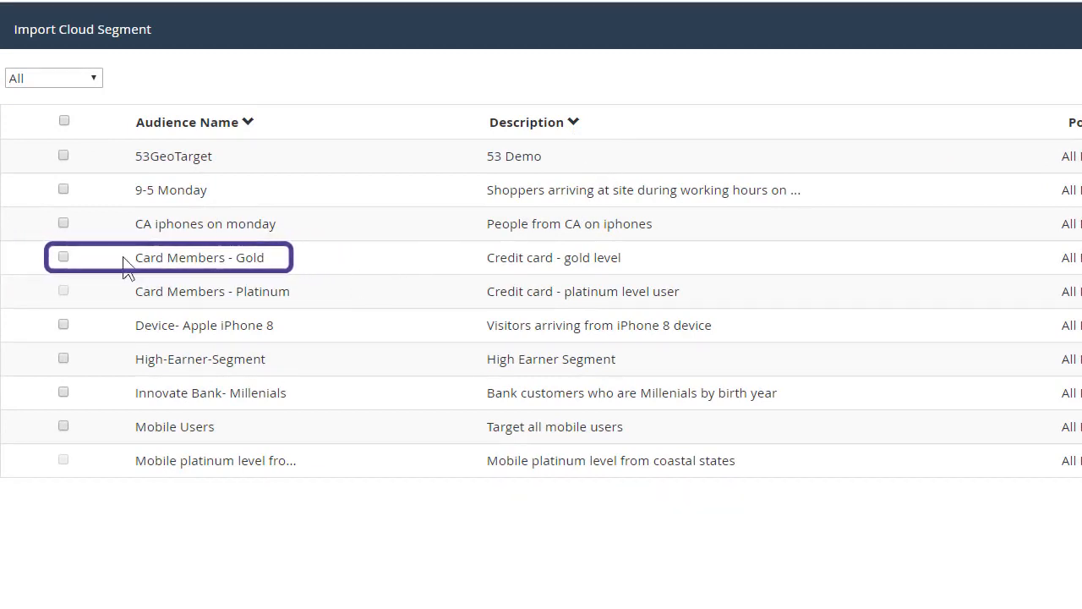
{"action": "left_click", "coordinate": [64, 257]}
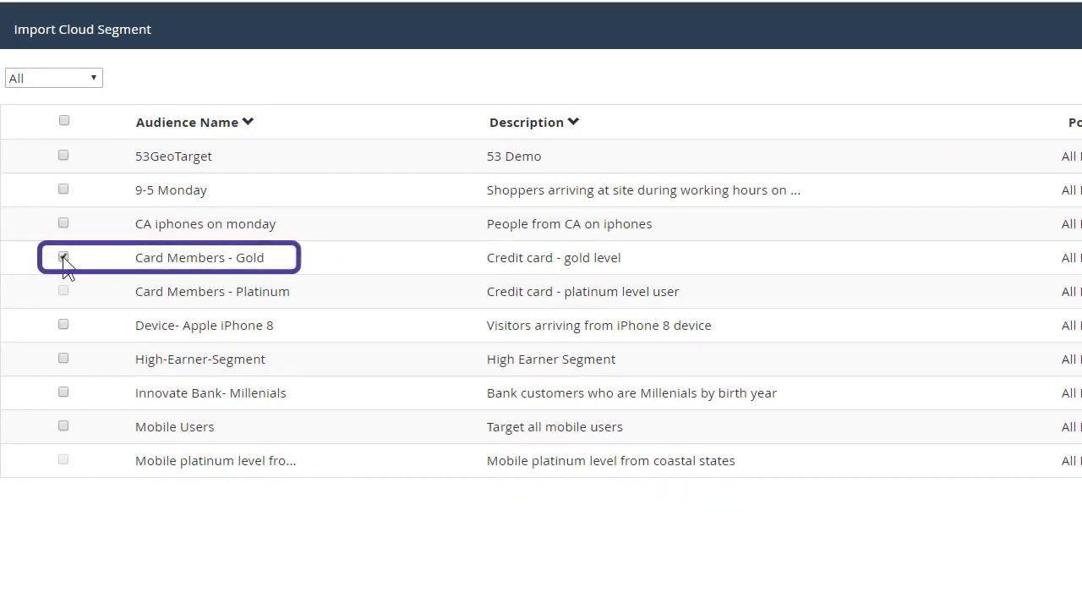
{"action": "left_click", "coordinate": [65, 426]}
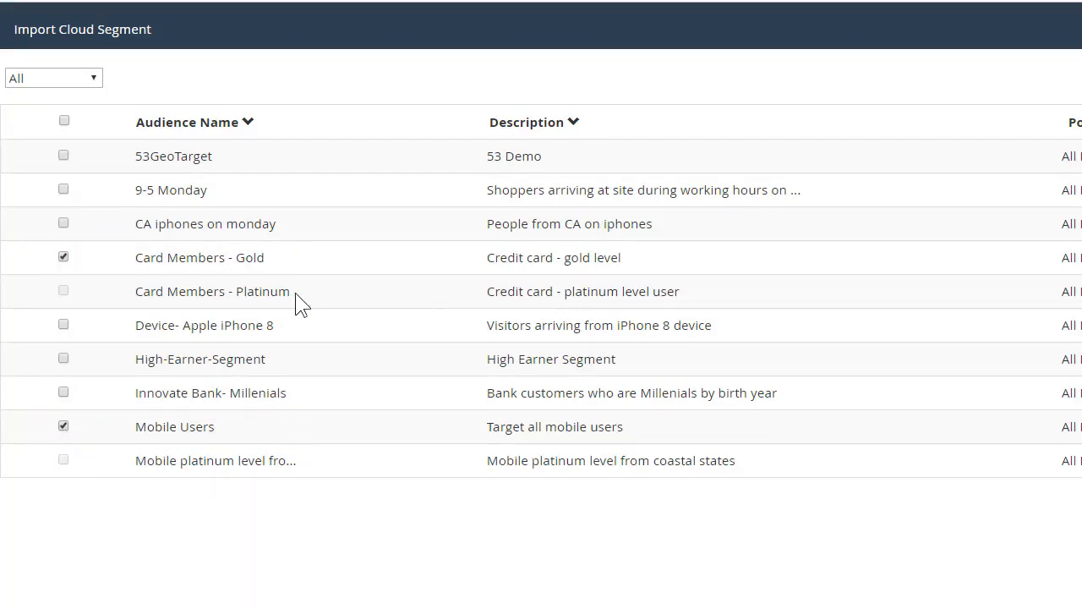
{"action": "left_click_drag", "start_coordinate": [295, 292], "coordinate": [140, 293]}
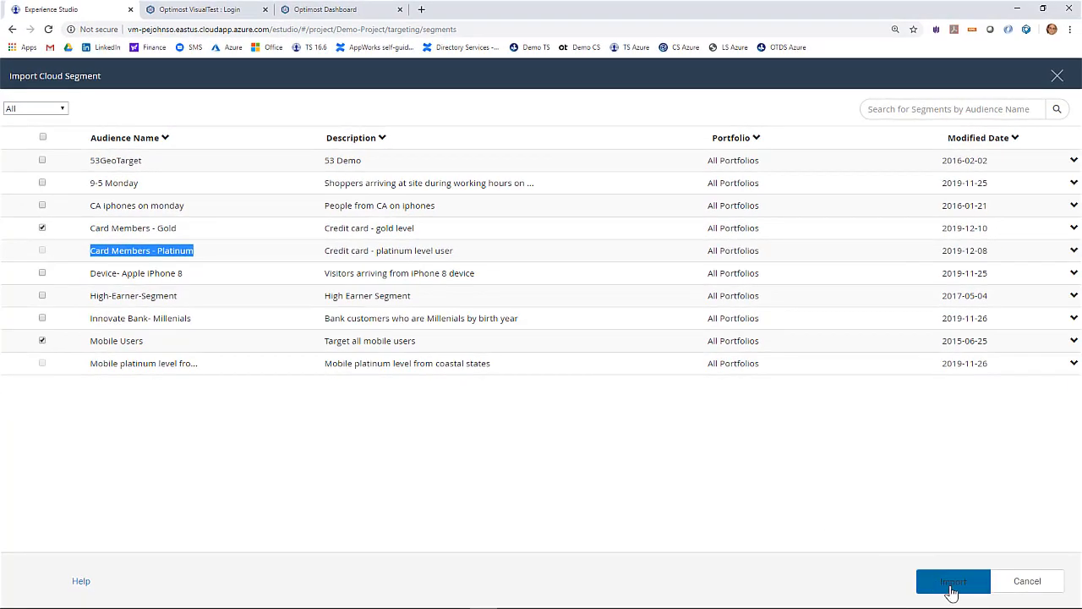
{"action": "left_click", "coordinate": [953, 590]}
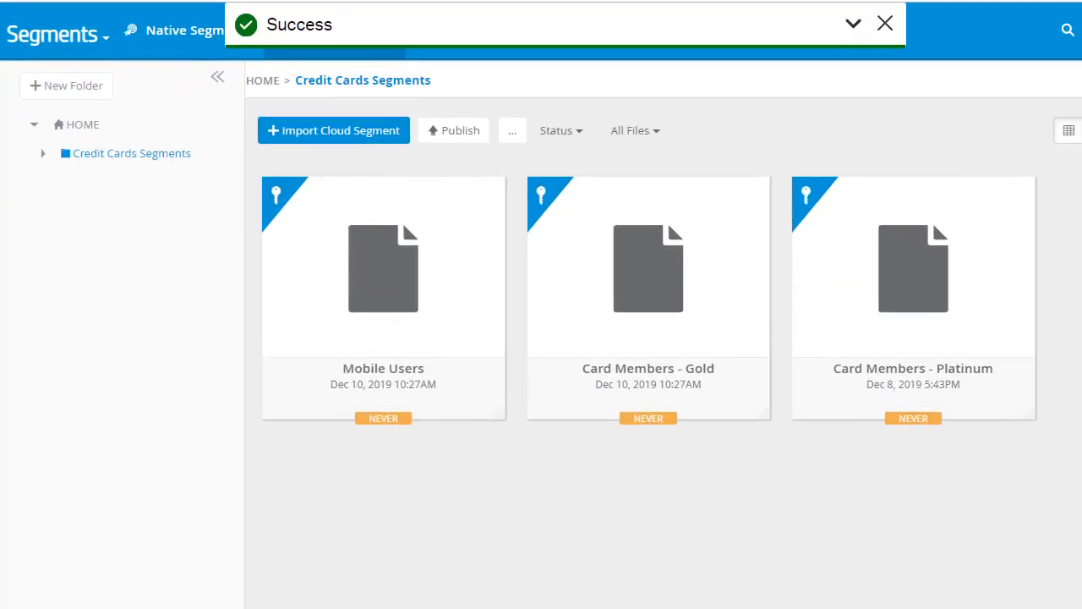
{"action": "left_click", "coordinate": [886, 23]}
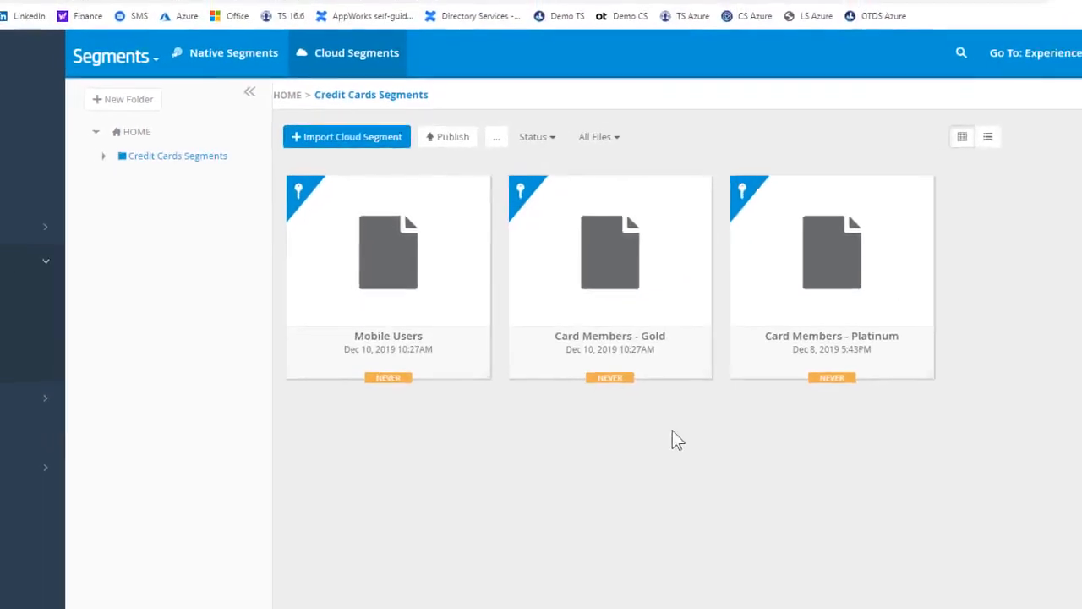
Open the "Card Members - Gold" cloud segment and examine its condition set
{"action": "mouse_move", "coordinate": [607, 257]}
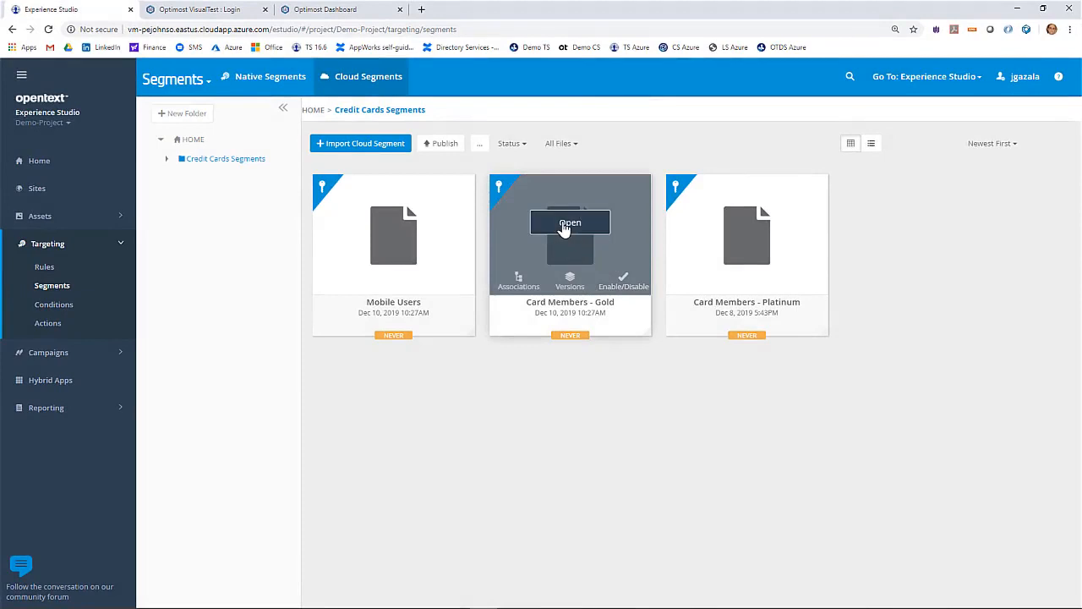
{"action": "left_click", "coordinate": [565, 226]}
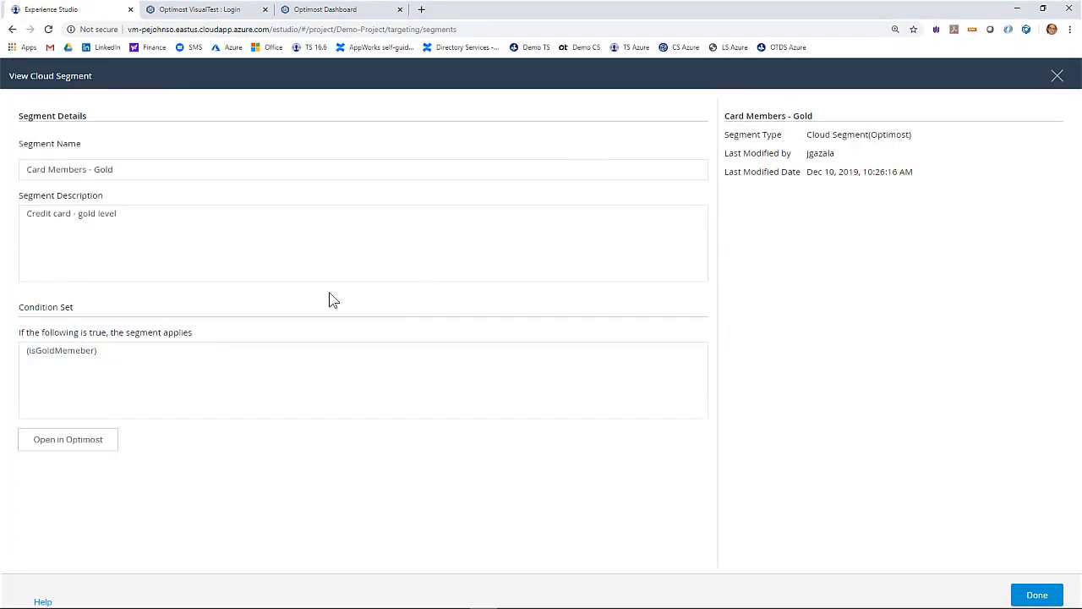
{"action": "left_click_drag", "start_coordinate": [79, 314], "coordinate": [36, 314]}
{"action": "left_click_drag", "start_coordinate": [108, 358], "coordinate": [74, 356]}
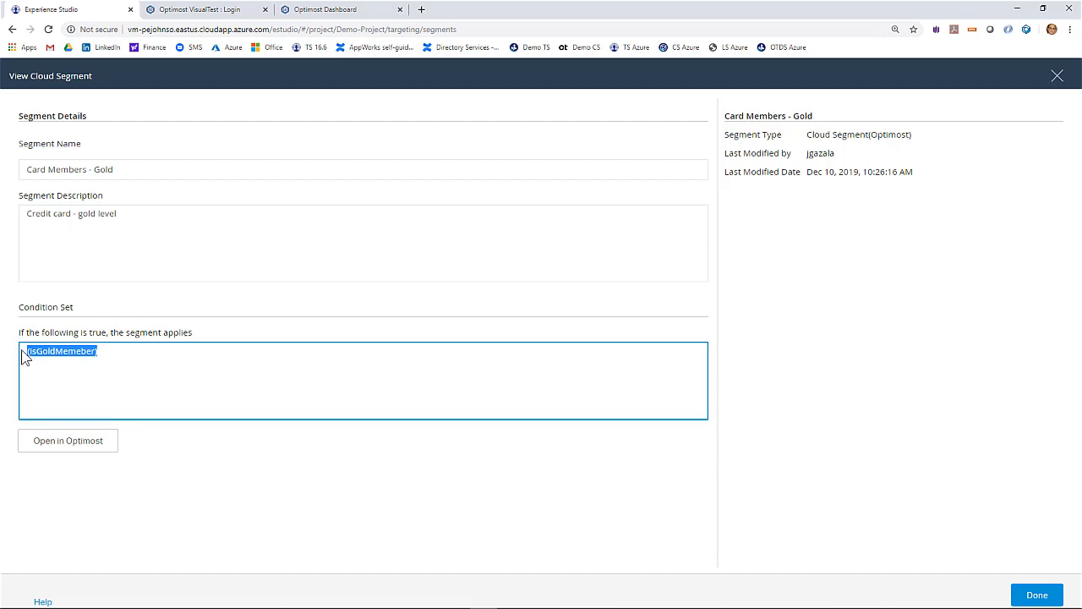
Inspect the gold segment's audience condition in Optimost and close the segment view back in Experience Studio
{"action": "left_click", "coordinate": [76, 450]}
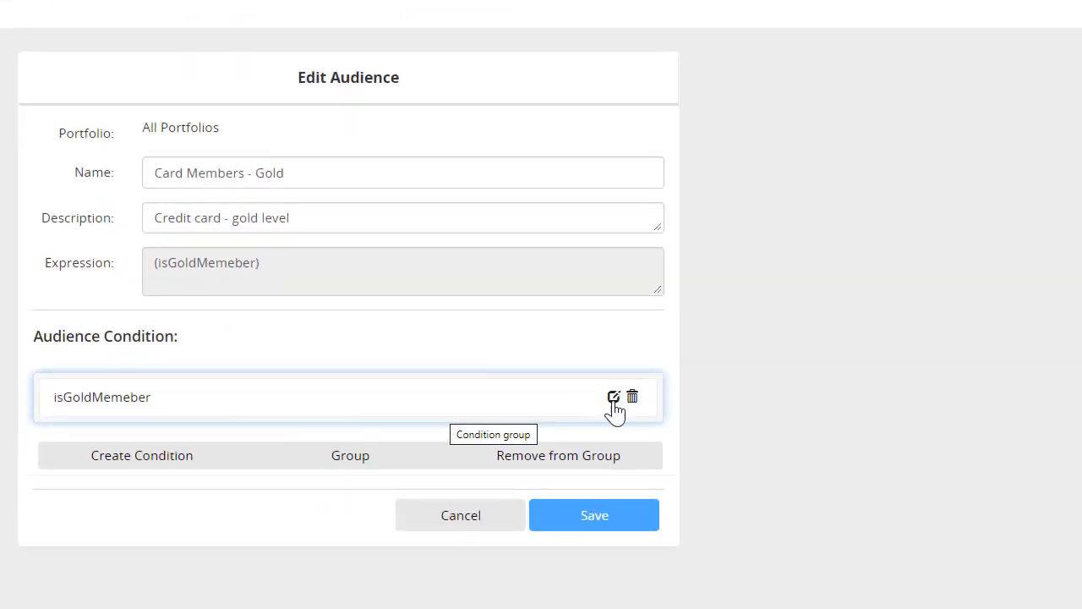
{"action": "left_click", "coordinate": [614, 399]}
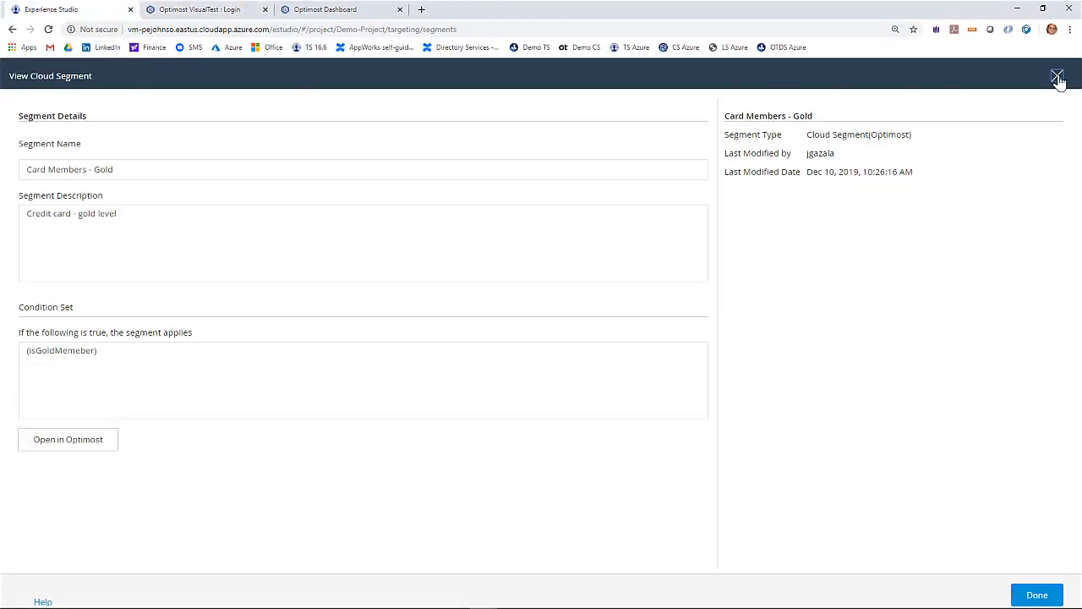
{"action": "left_click", "coordinate": [1057, 77]}
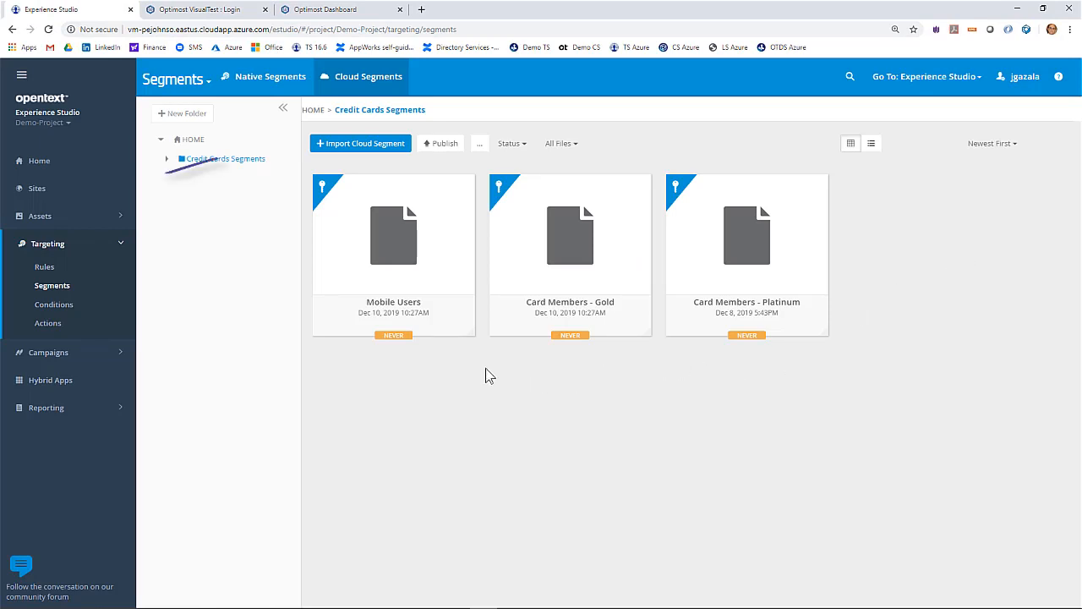
Display the native segments and return to the Experience Studio home page
{"action": "left_click", "coordinate": [262, 77]}
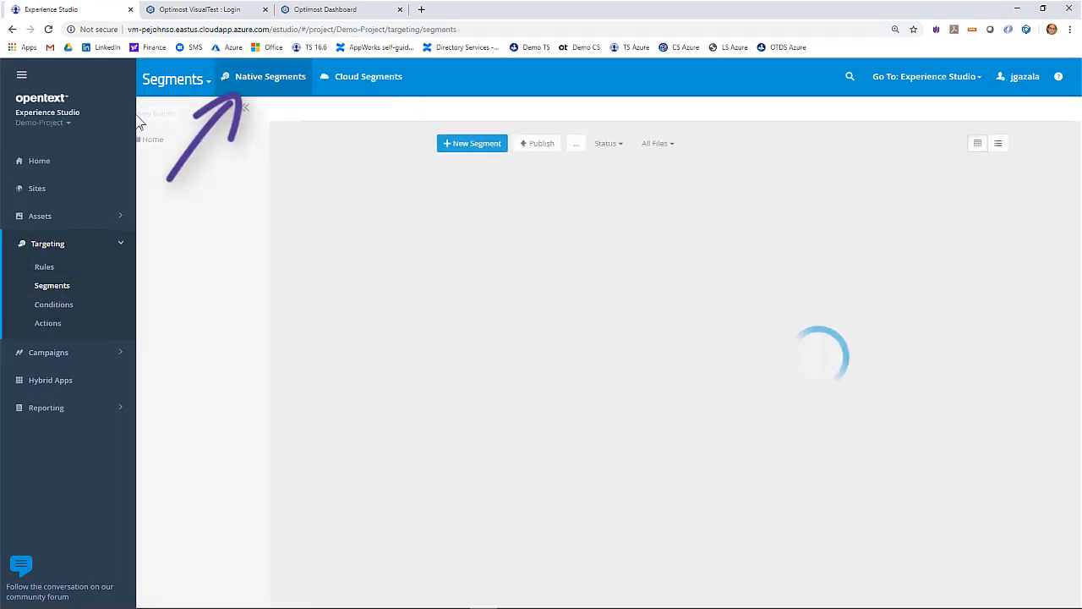
{"action": "left_click", "coordinate": [38, 161]}
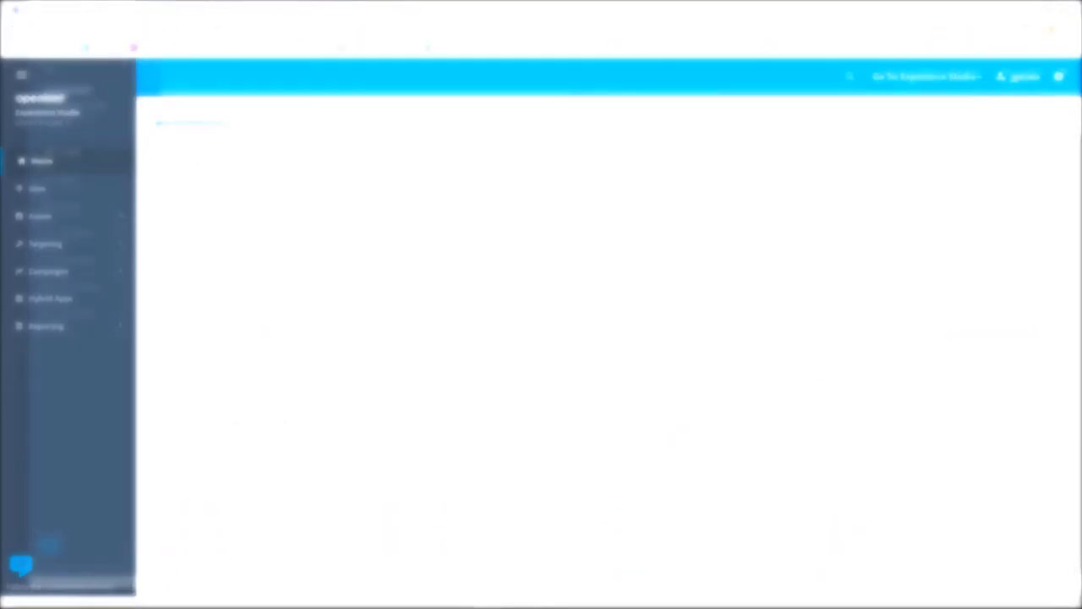